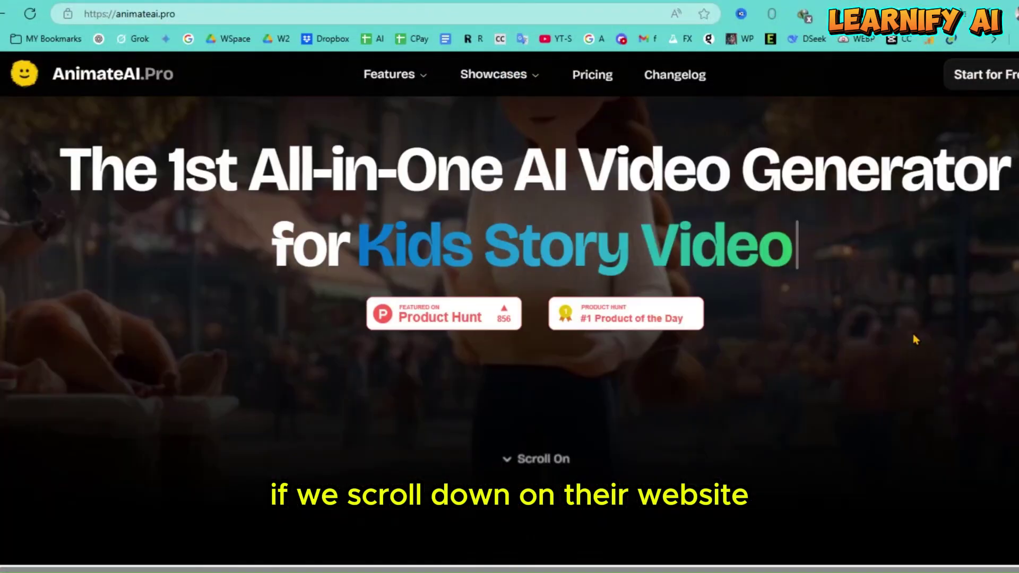
Scroll to Discover Our Video Showcases and reveal the Showcases menu's categories, AI Animation Story to Lofi
scroll(915, 340, "down", 5)
scroll(913, 335, "down", 5)
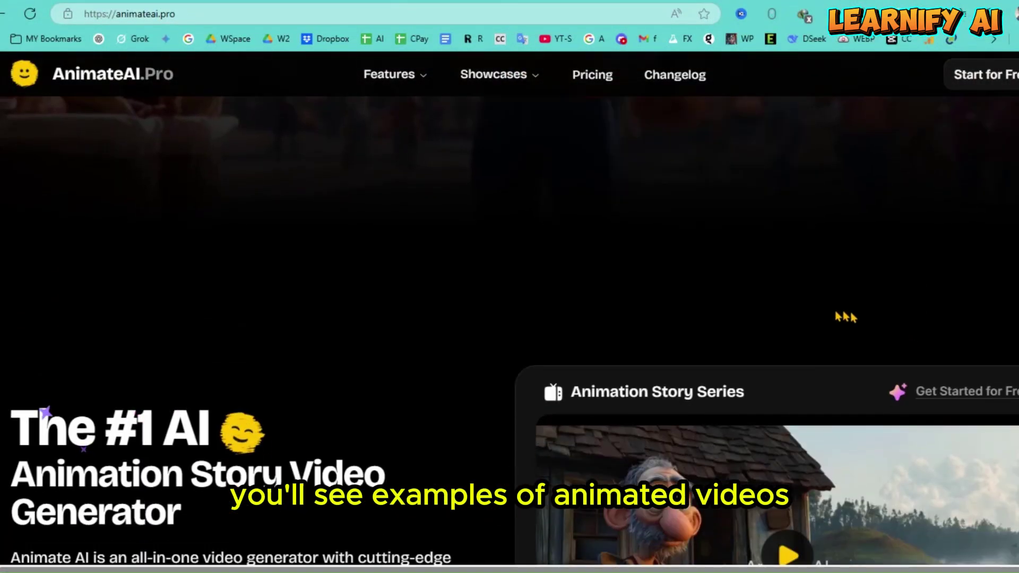
scroll(473, 342, "down", 10)
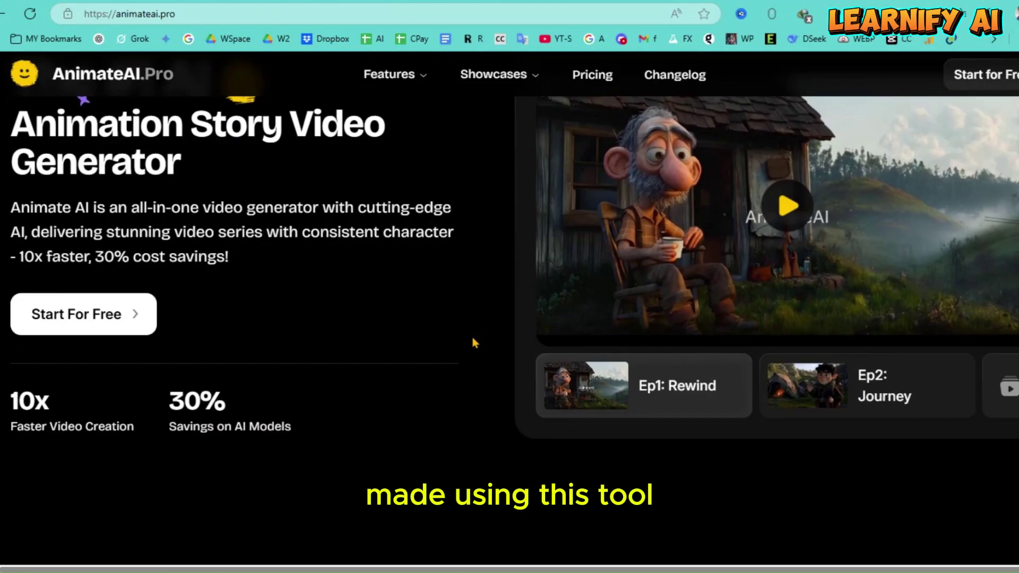
scroll(382, 377, "down", 3)
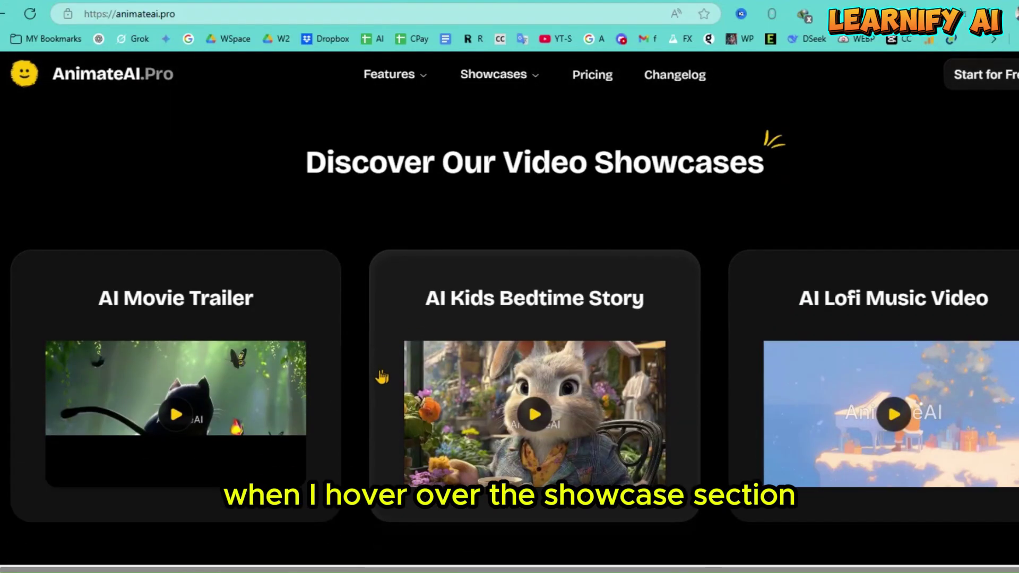
mouse_move(531, 77)
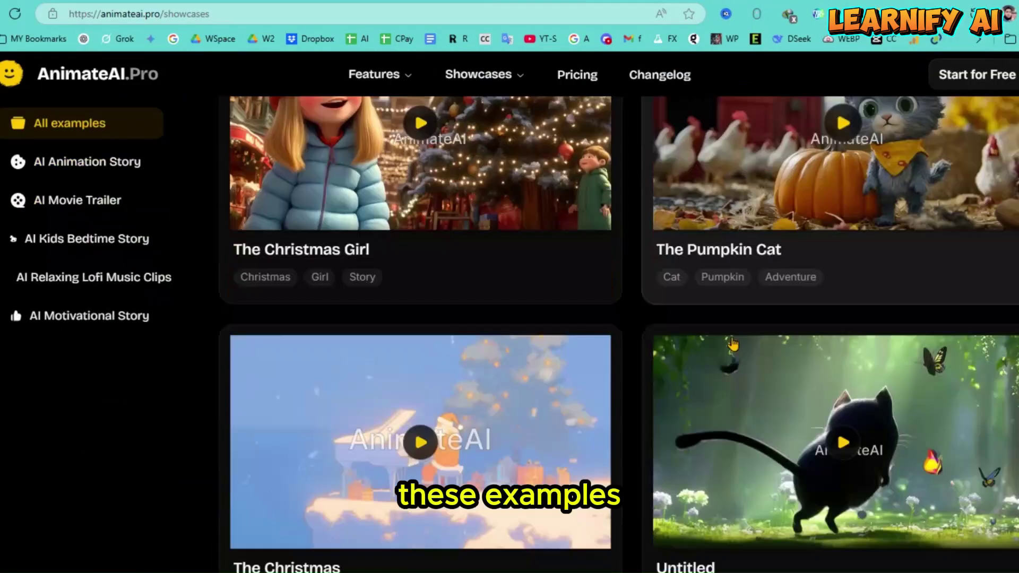
Browse down the Showcases example grid and settle on The Rewind and The Journey cards
scroll(733, 345, "down", 1)
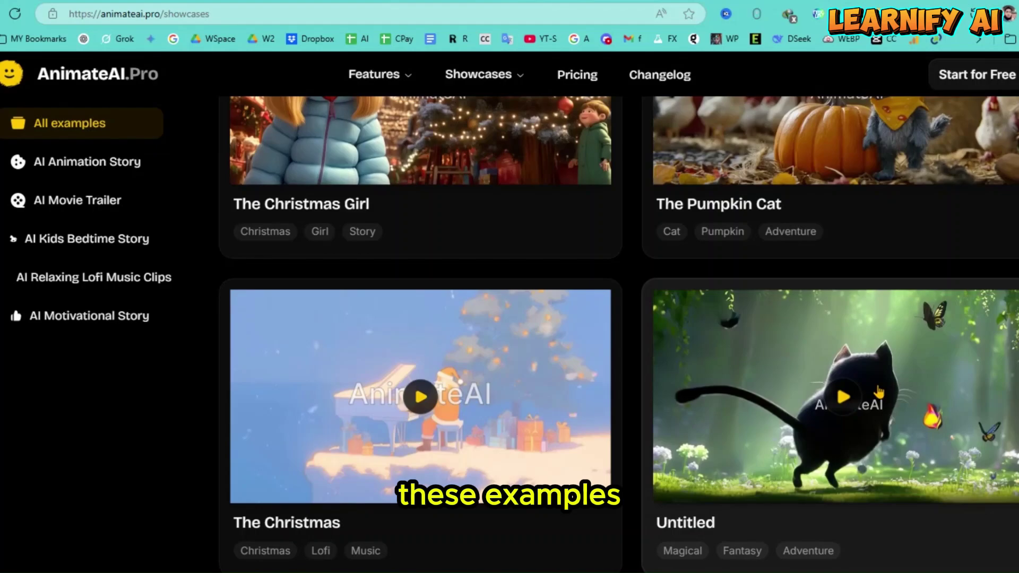
scroll(732, 344, "down", 3)
scroll(615, 335, "down", 4)
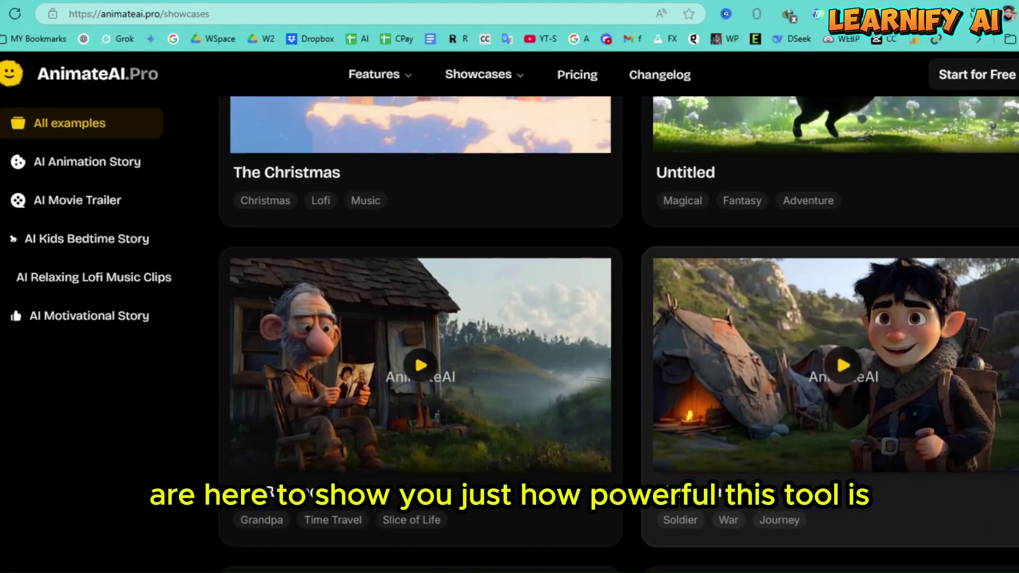
scroll(618, 334, "down", 3)
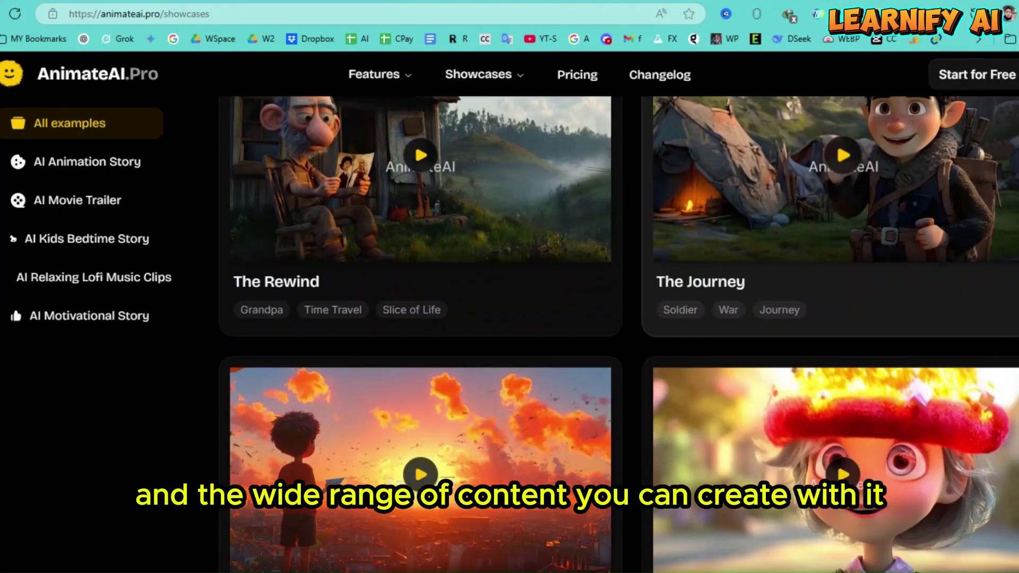
scroll(618, 334, "down", 8)
scroll(618, 334, "down", 1)
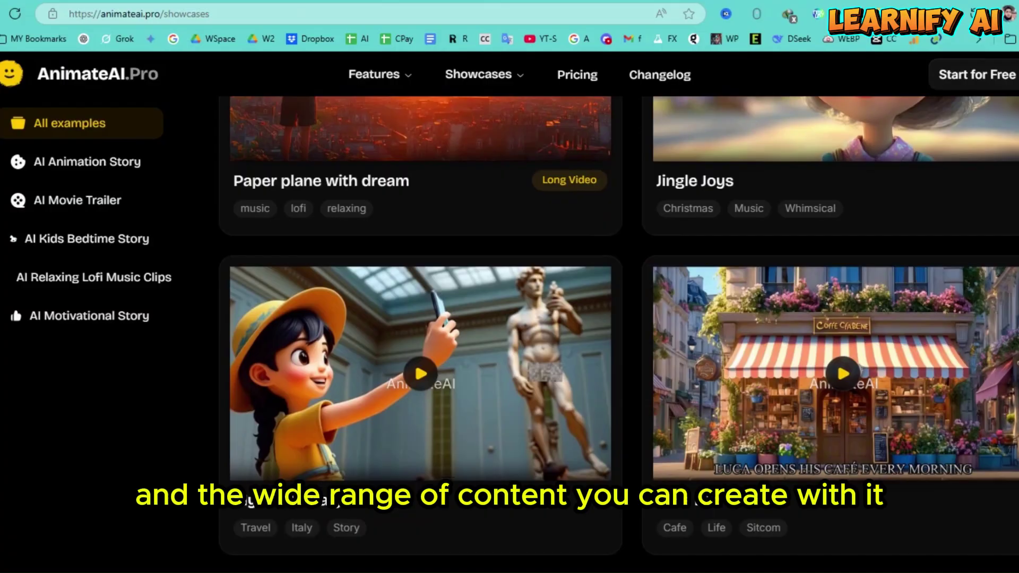
scroll(618, 334, "down", 5)
scroll(618, 334, "down", 10)
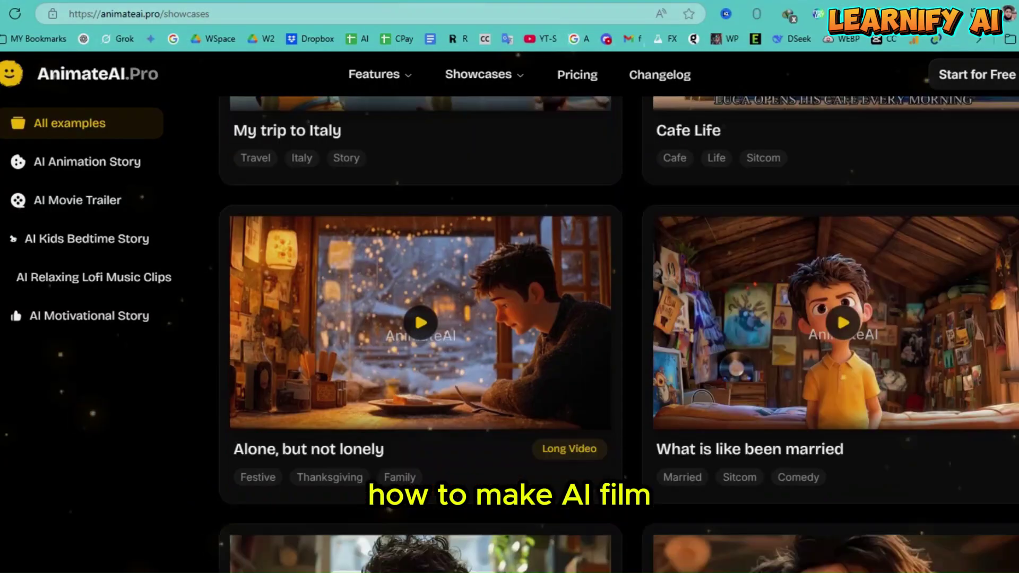
scroll(618, 334, "down", 11)
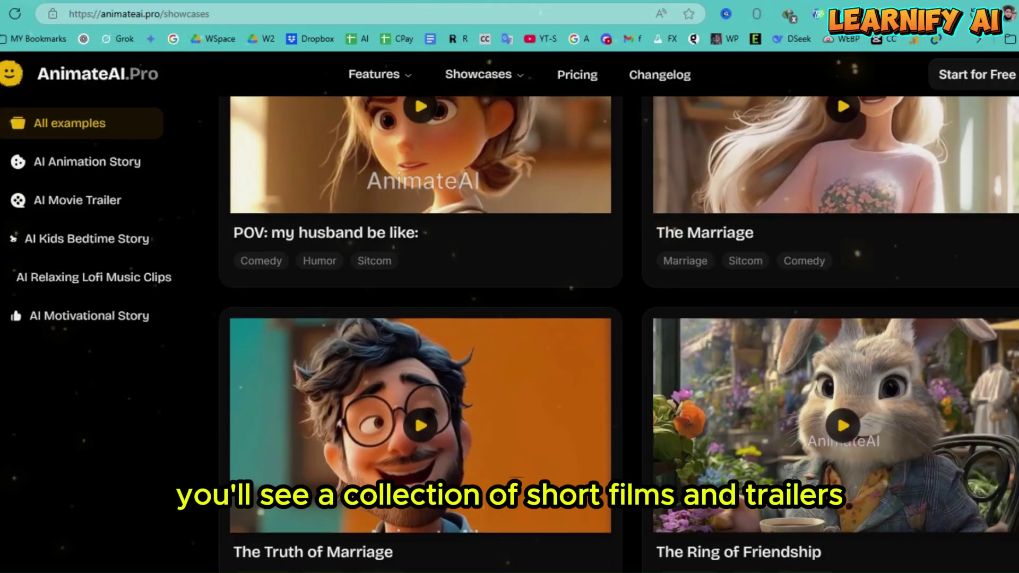
scroll(618, 334, "down", 5)
scroll(618, 334, "up", 3)
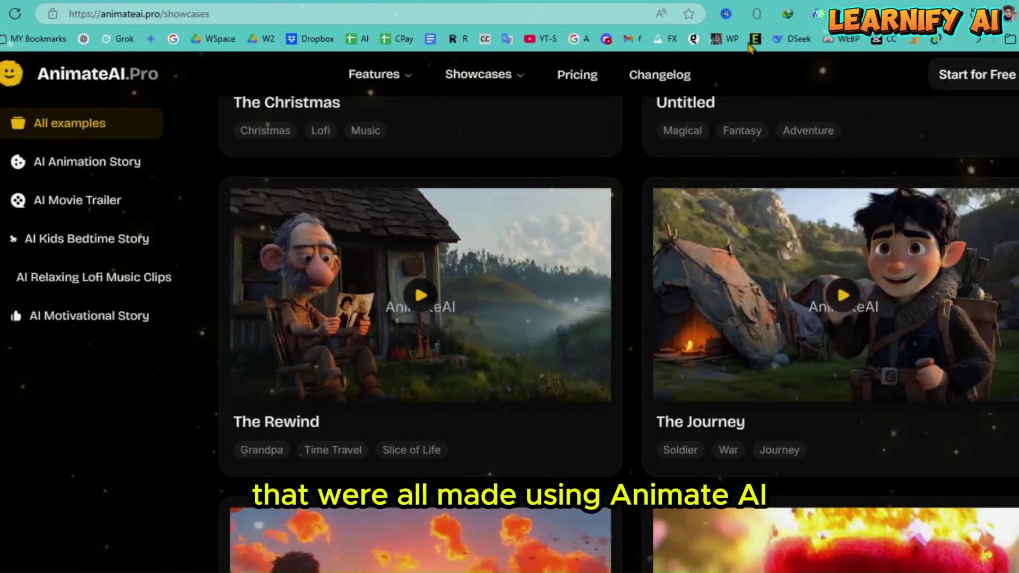
Play The Rewind example video in its modal player
left_click(420, 294)
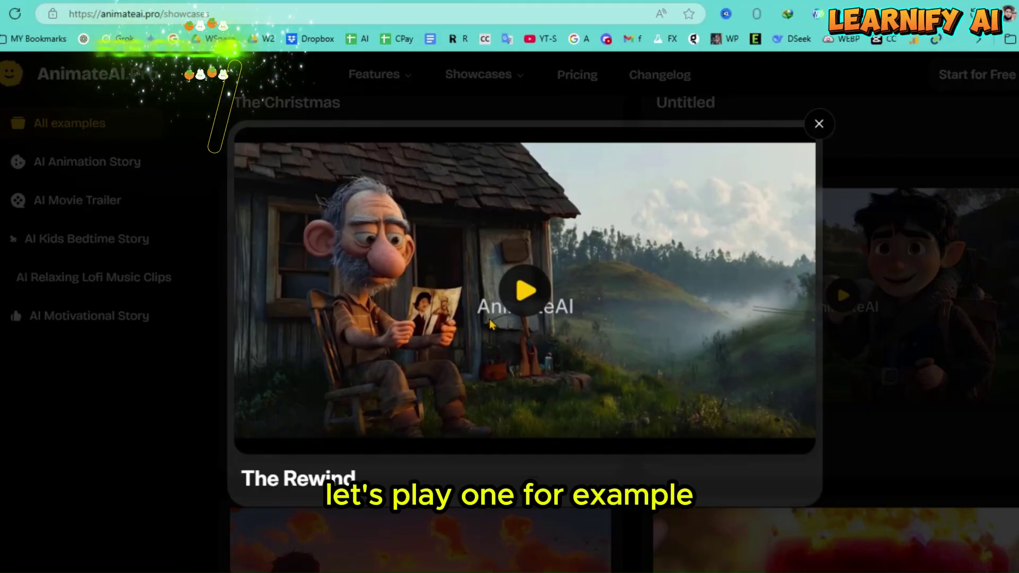
left_click(772, 358)
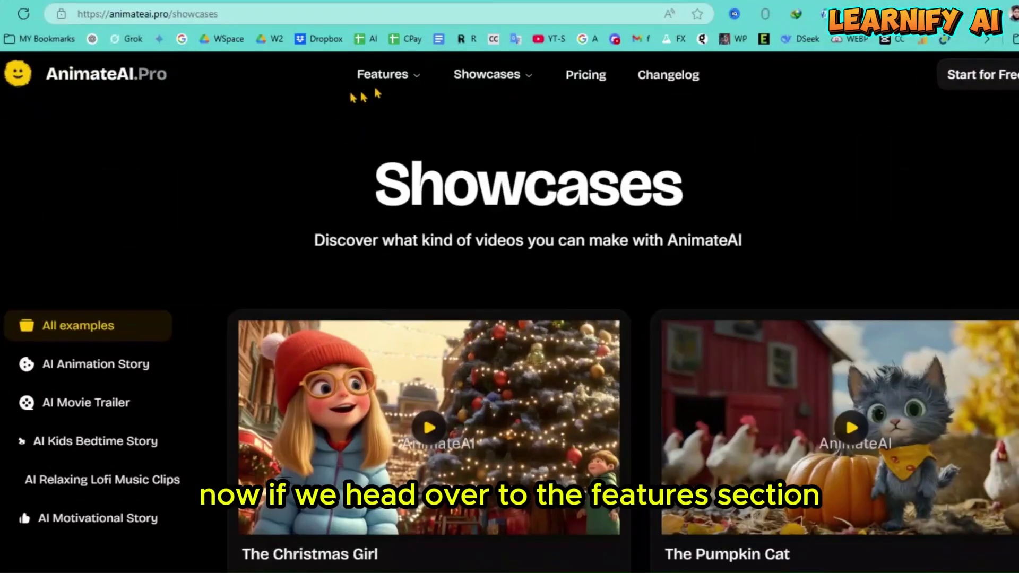
Bring up the Features dropdown in the top navigation
left_click(380, 78)
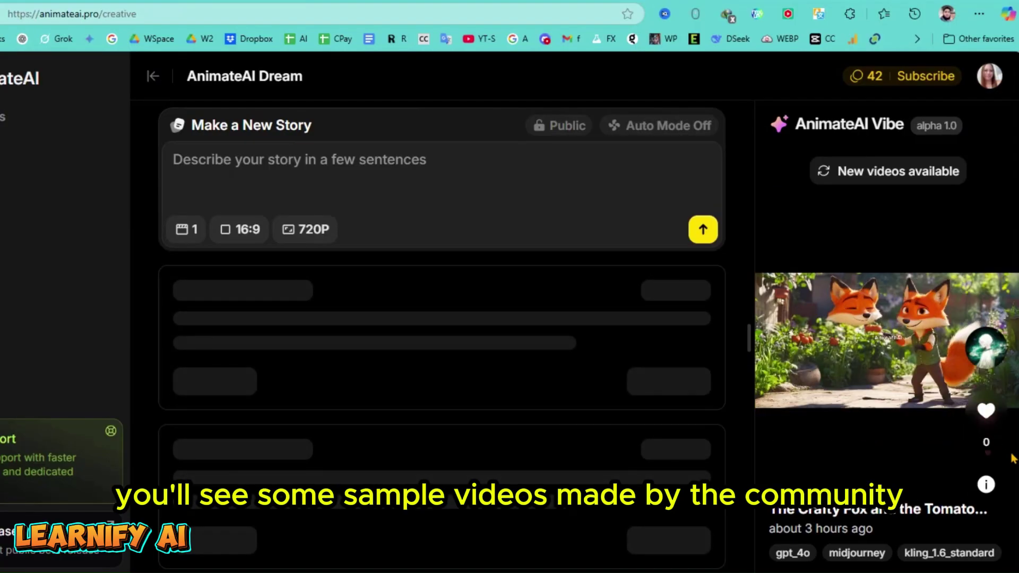
Open the story's General Settings from the Make a New Story prompt, with 3 scenes
left_click(281, 112)
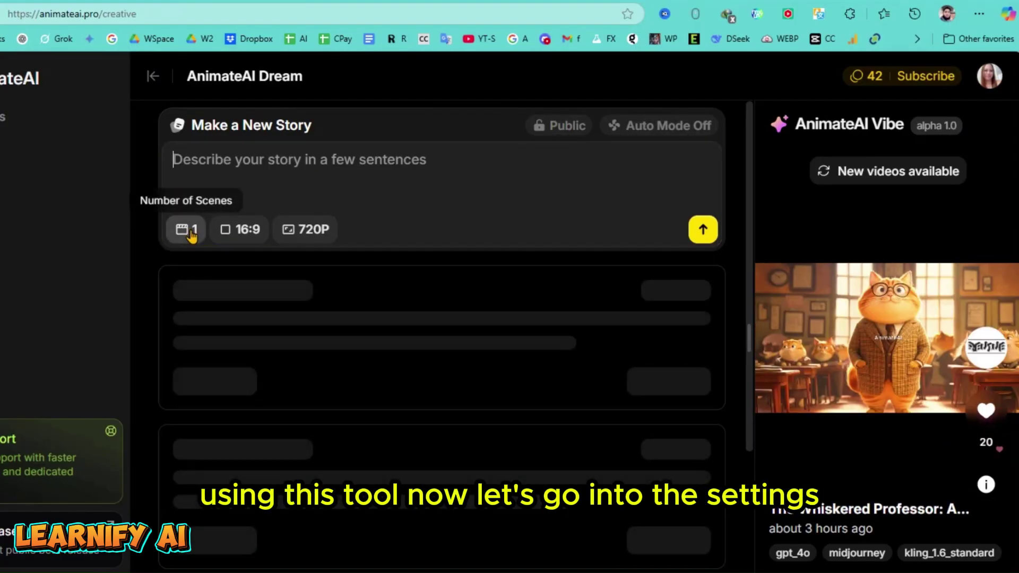
left_click(190, 232)
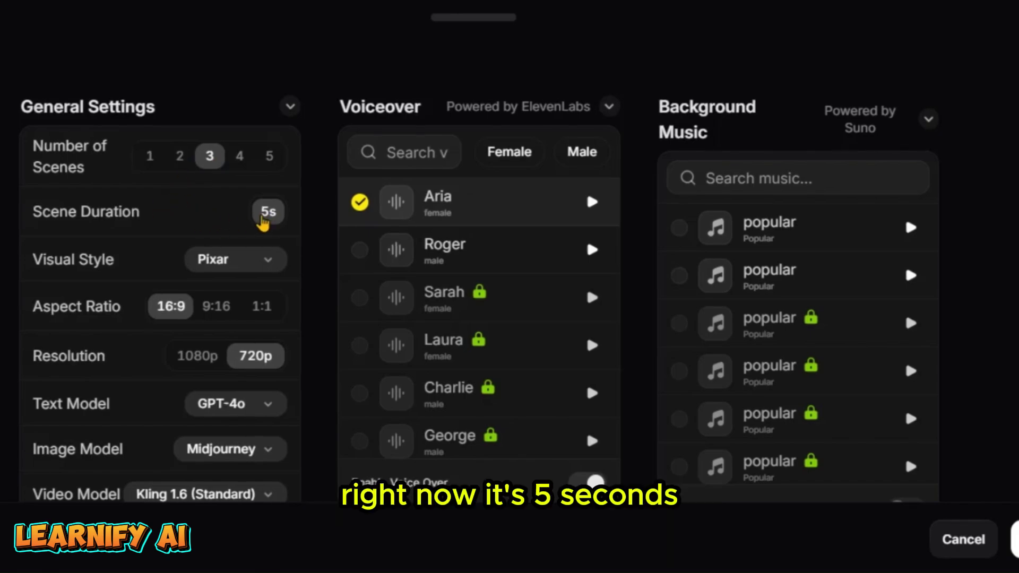
left_click(230, 273)
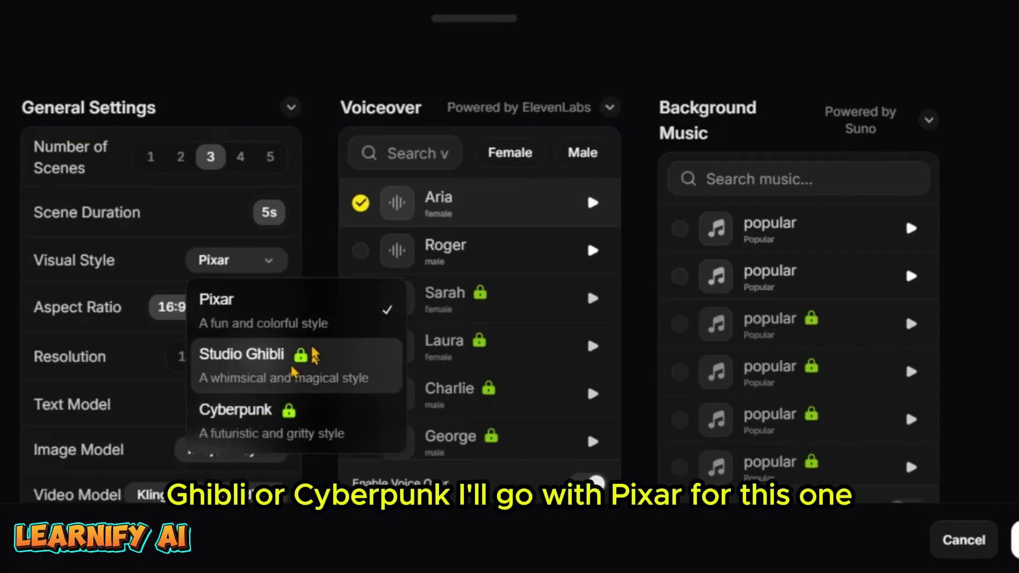
left_click(132, 286)
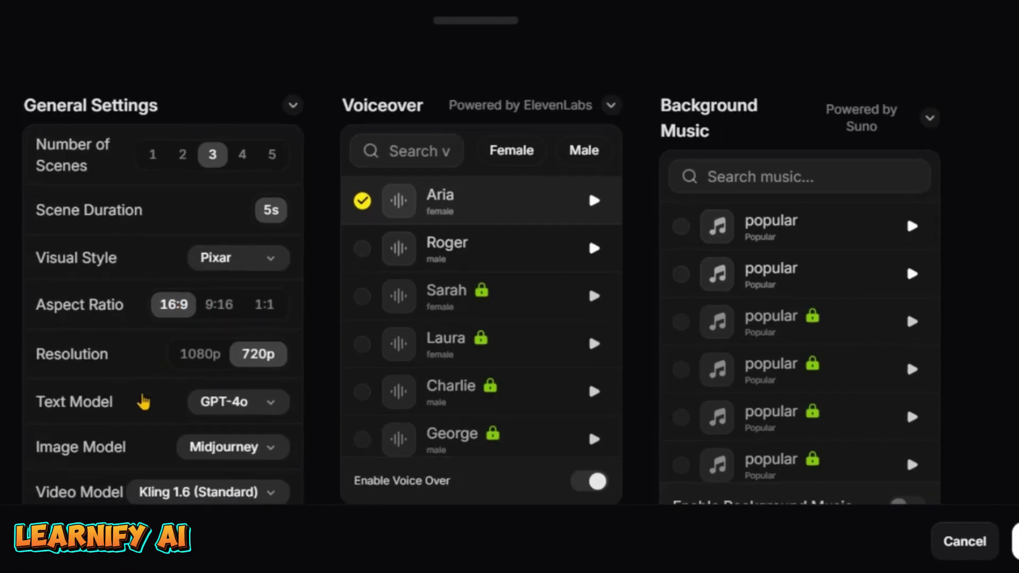
scroll(142, 402, "down", 2)
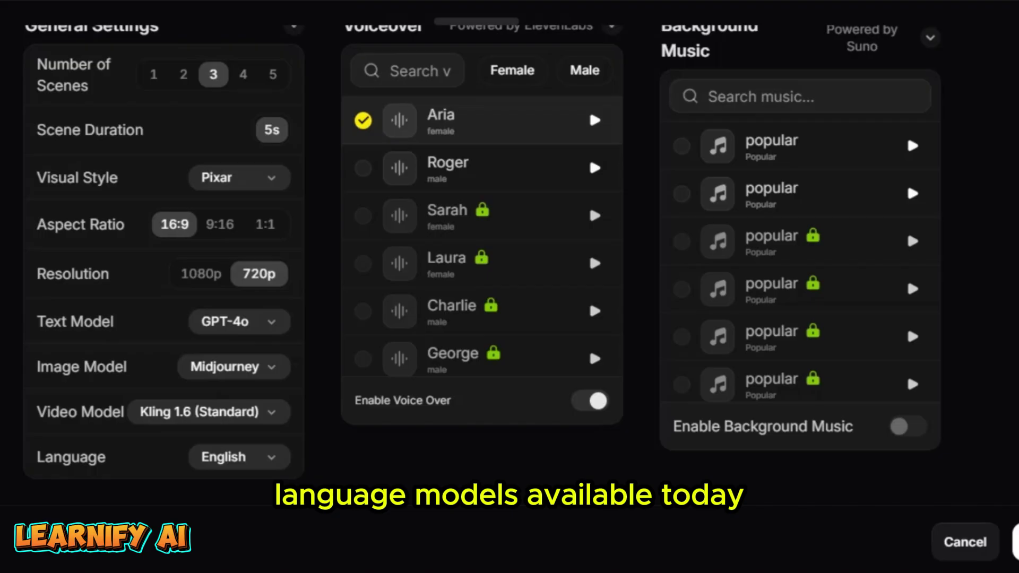
left_click(232, 328)
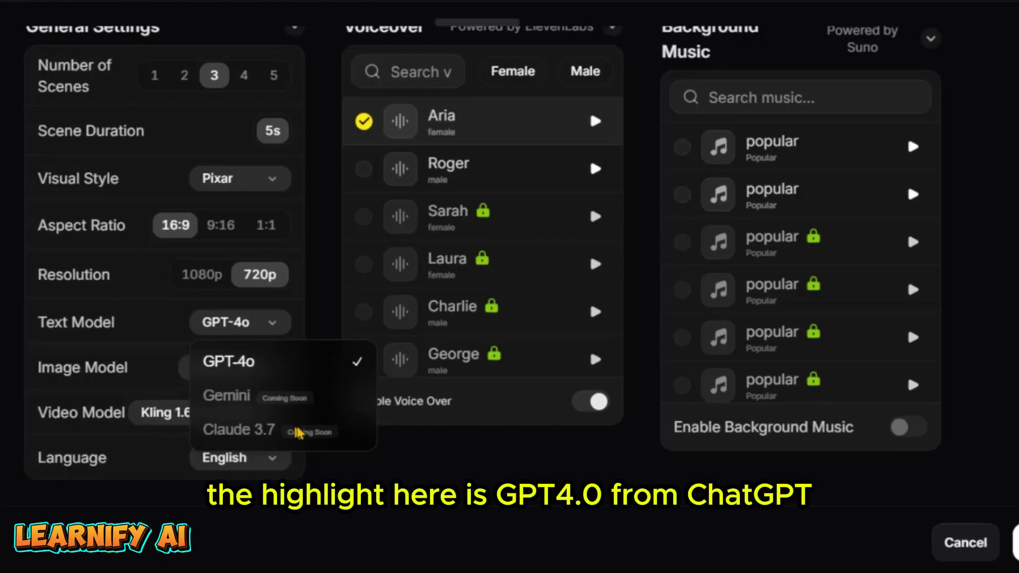
left_click(242, 370)
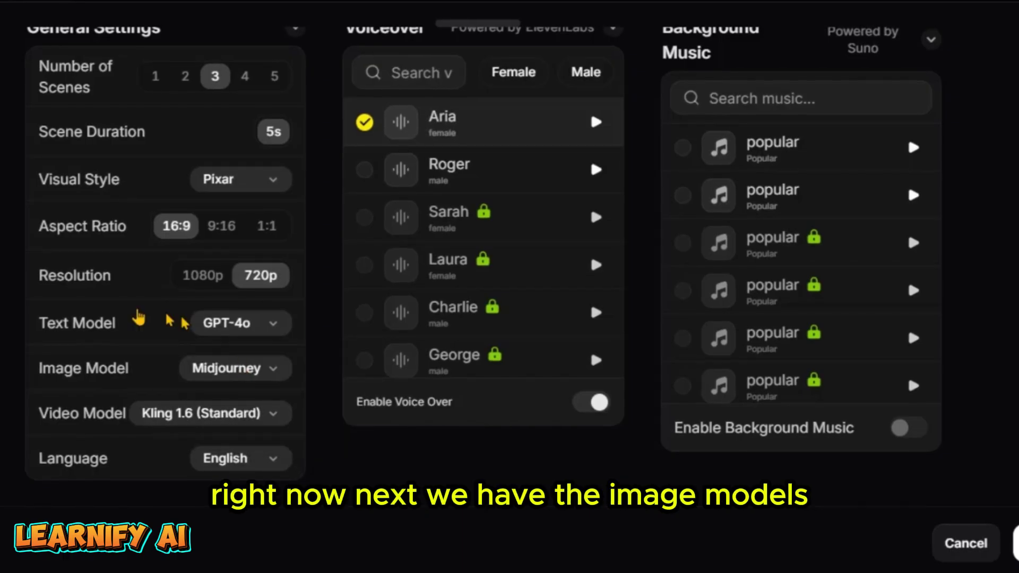
left_click(215, 371)
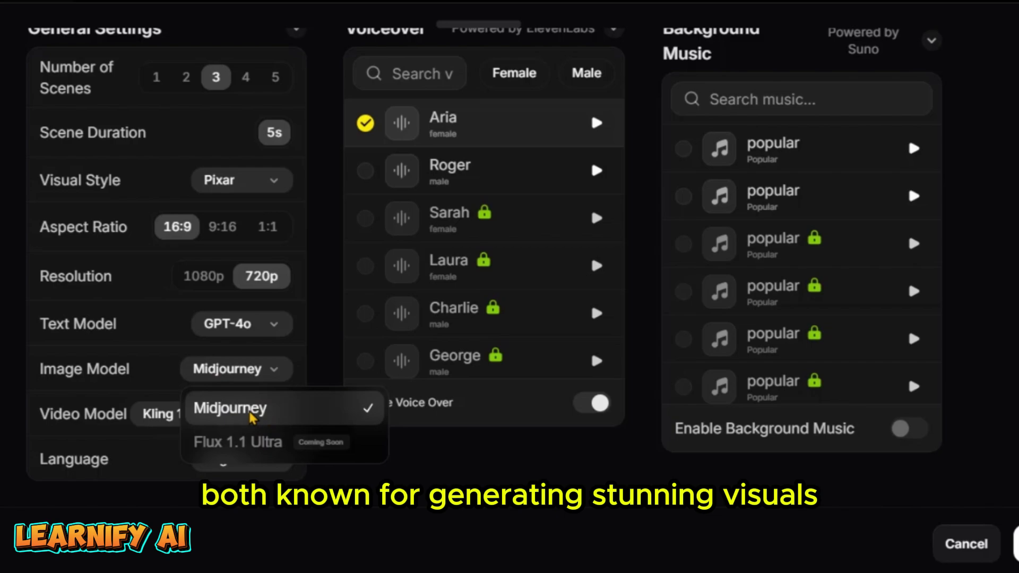
left_click(251, 417)
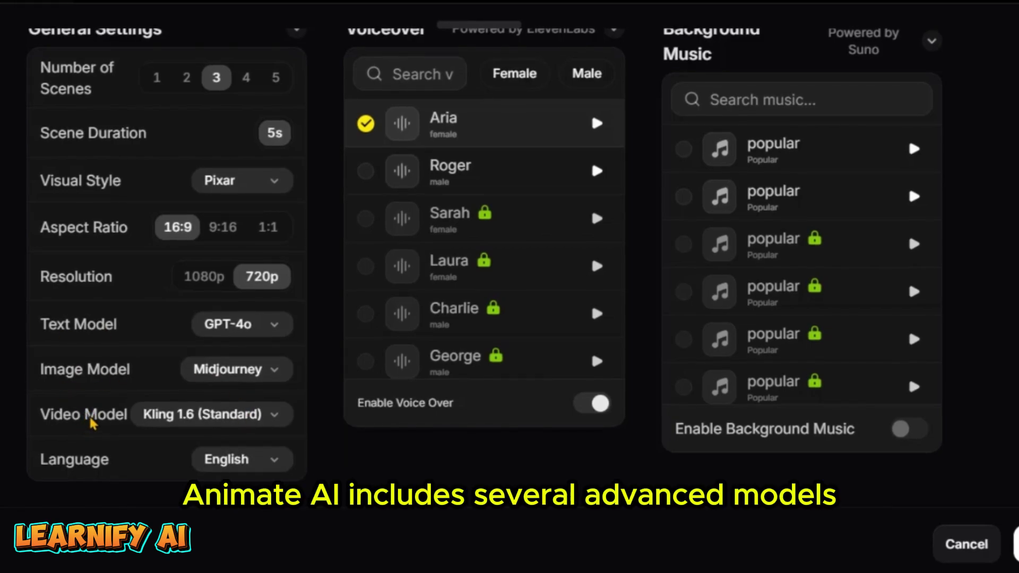
left_click(172, 423)
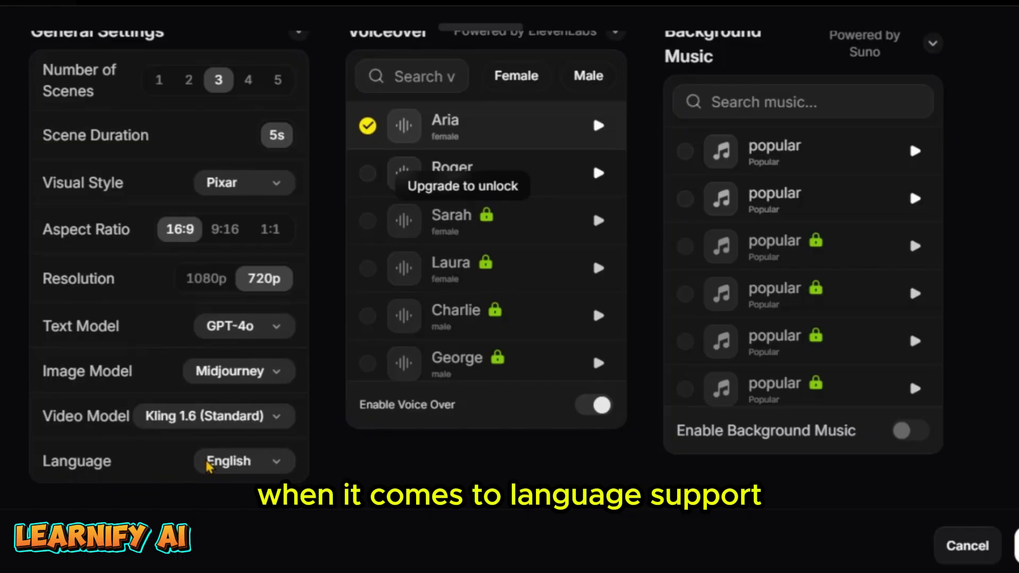
Review the story Language options, keeping English, and list only male voiceover voices
left_click(216, 466)
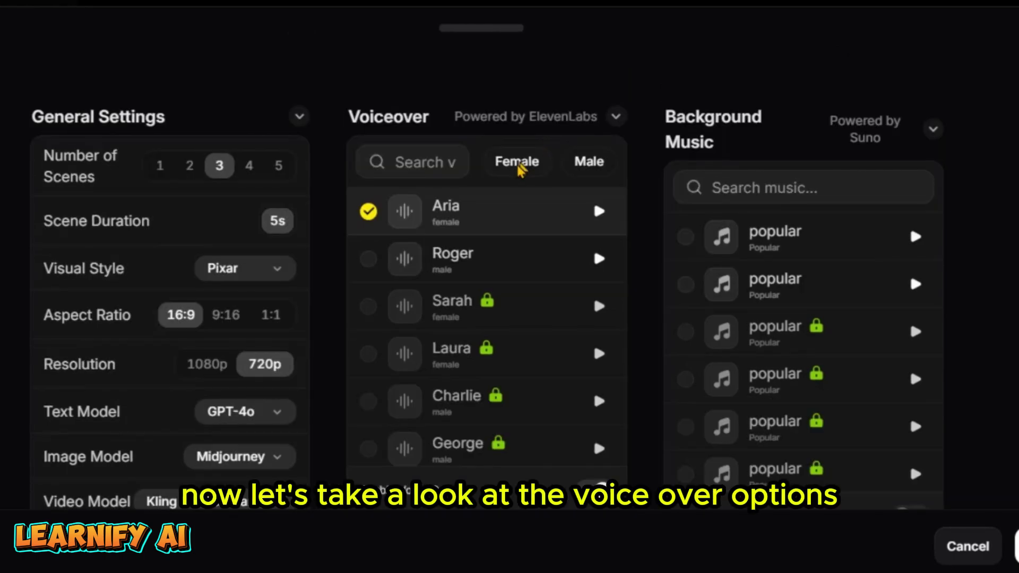
left_click(586, 169)
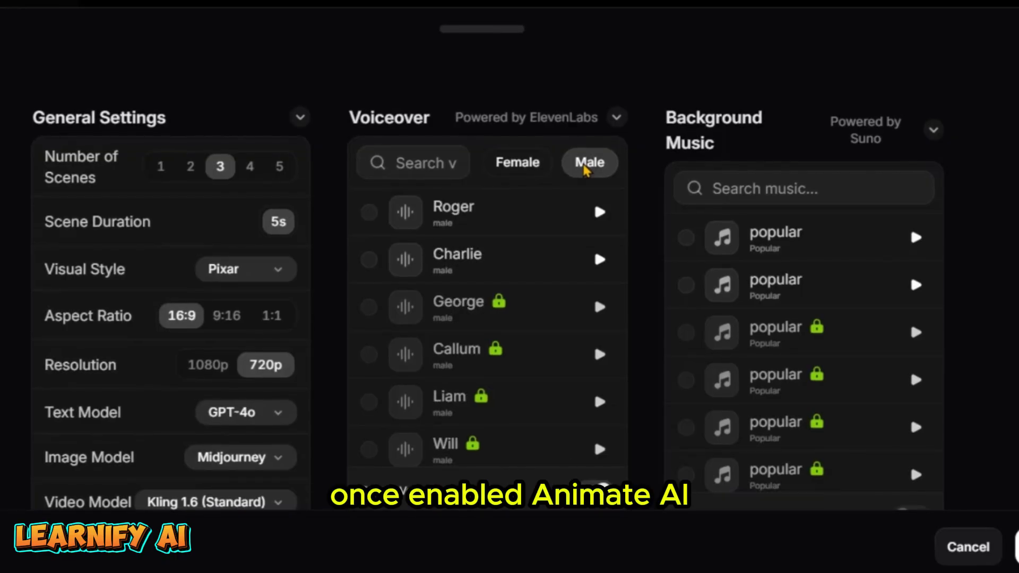